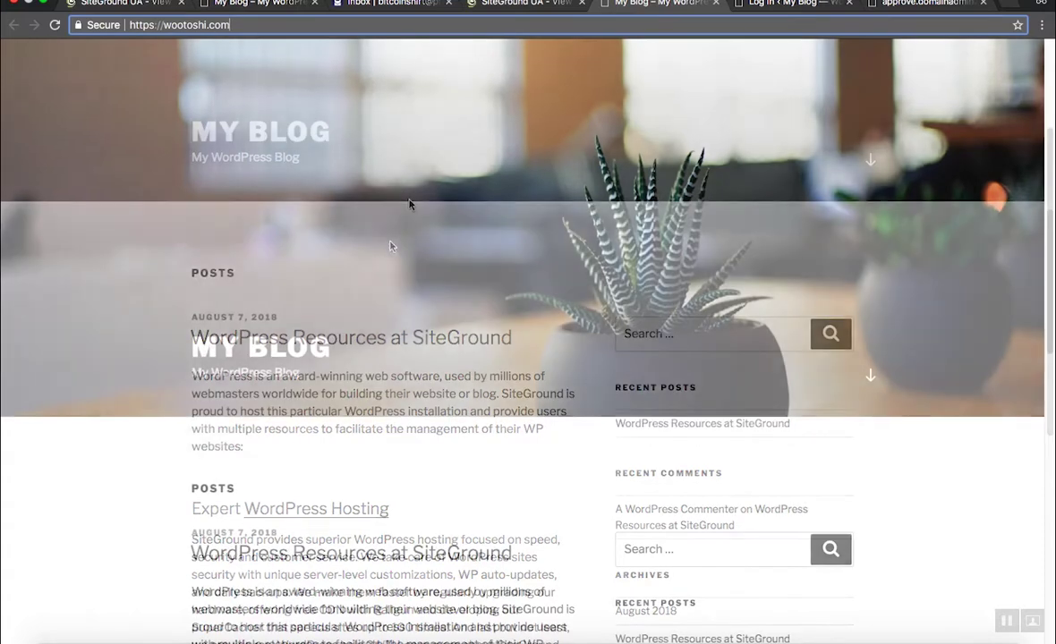
Step: Append /wp-admin to the site URL to bring up the WordPress login page
scroll(409, 205, "down", 7)
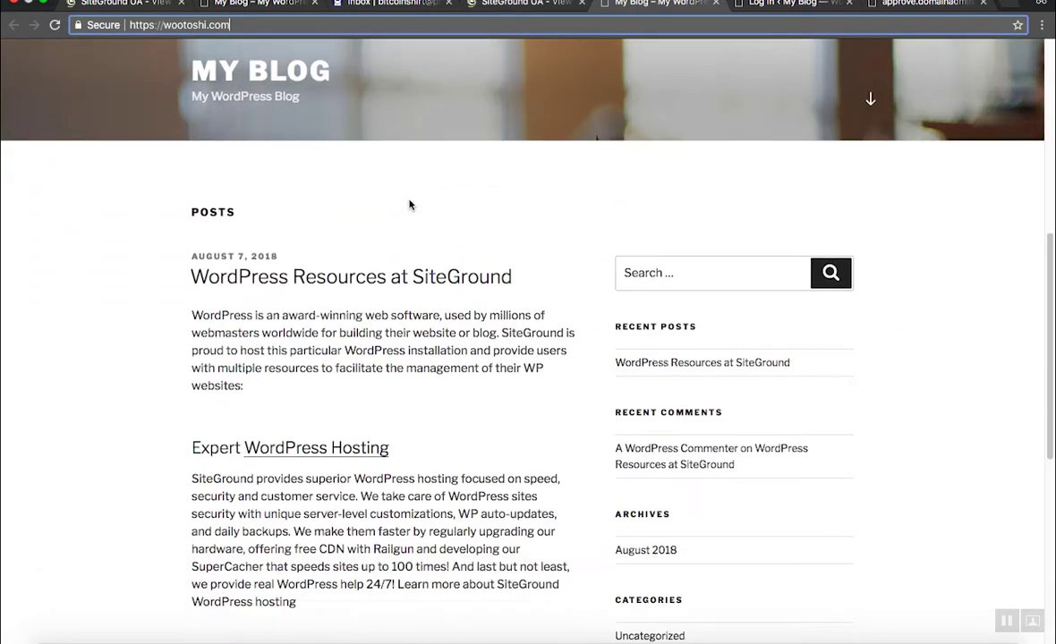
scroll(410, 205, "up", 10)
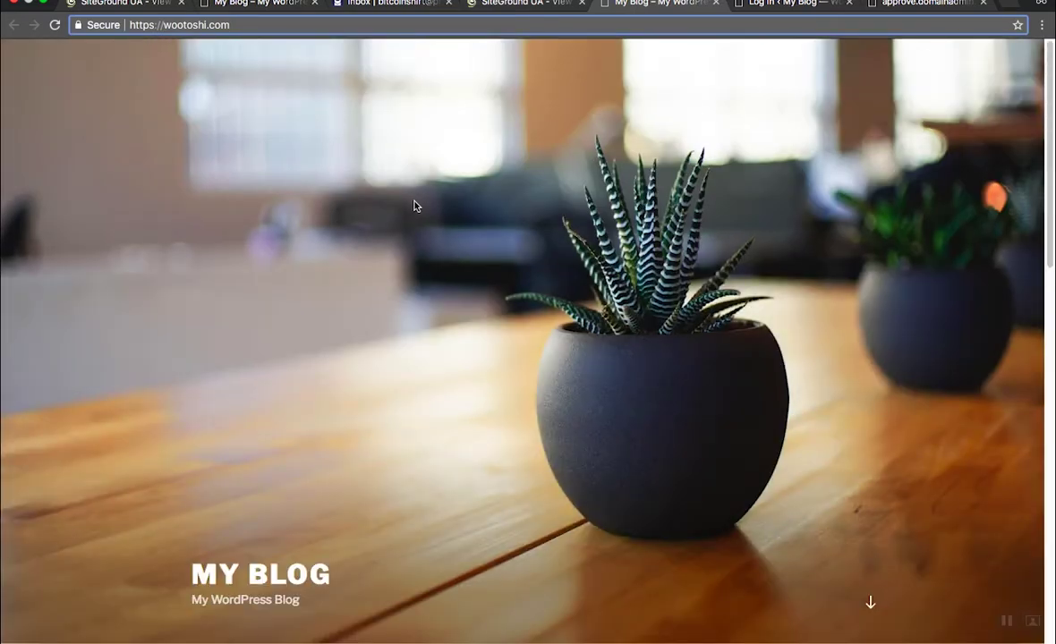
scroll(413, 215, "down", 5)
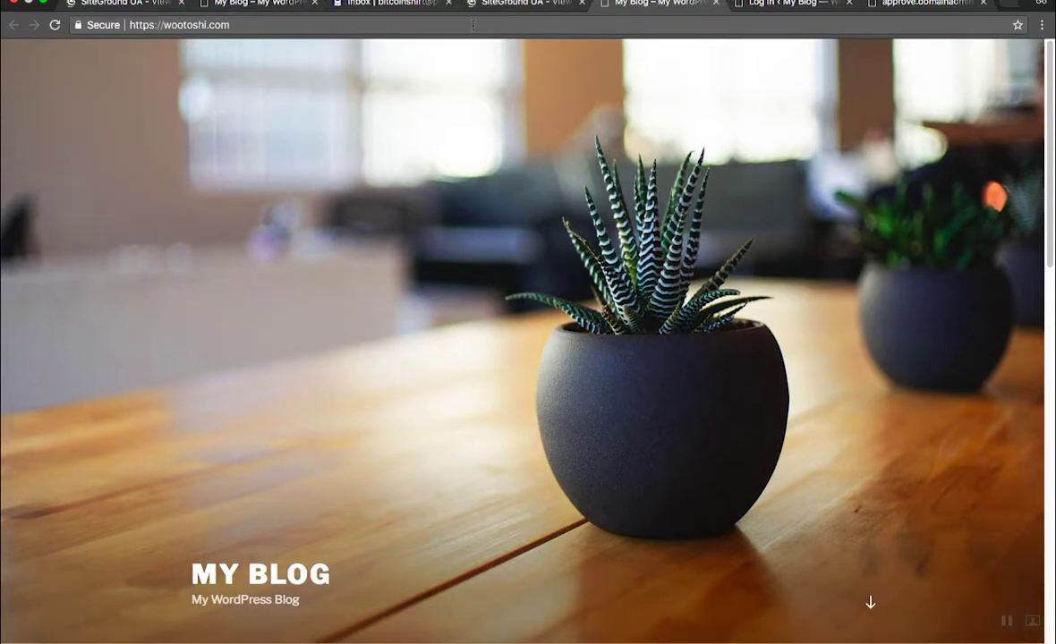
left_click(332, 27)
left_click(332, 26)
type("/")
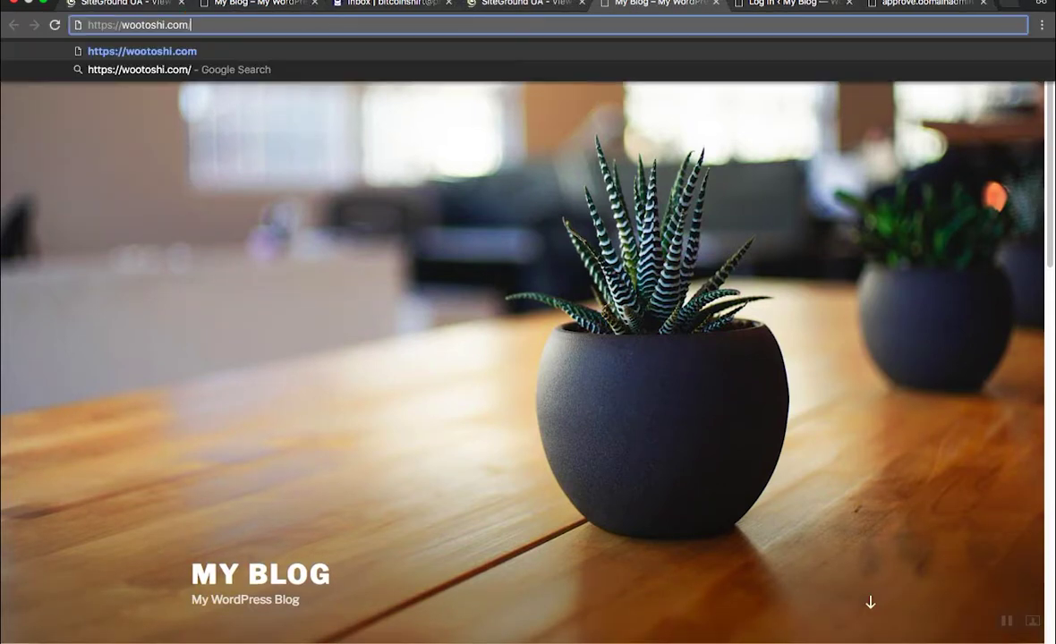
type("wp-")
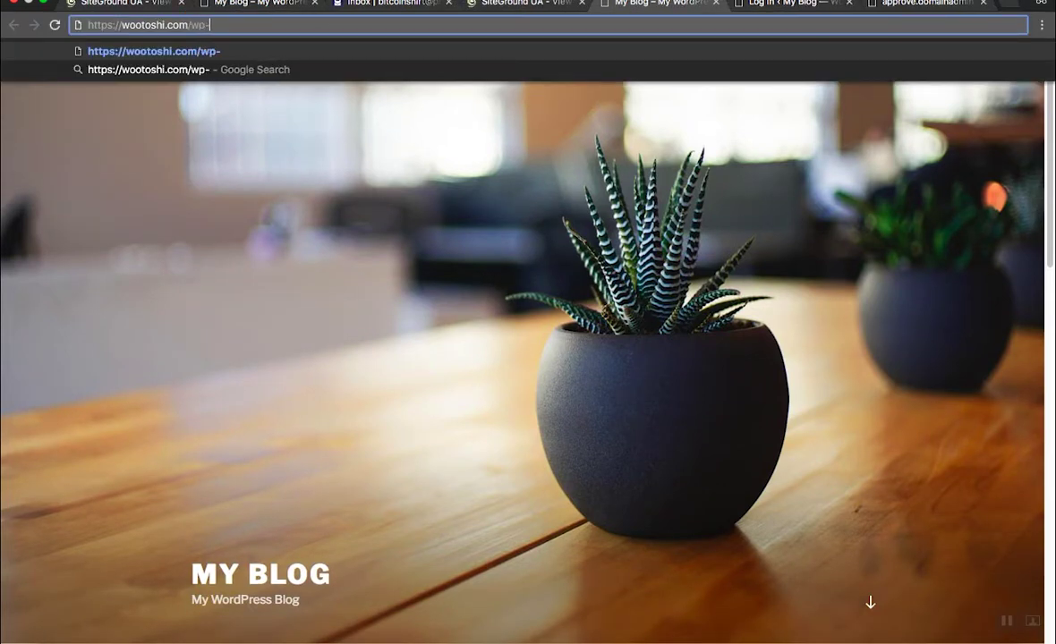
type("admin")
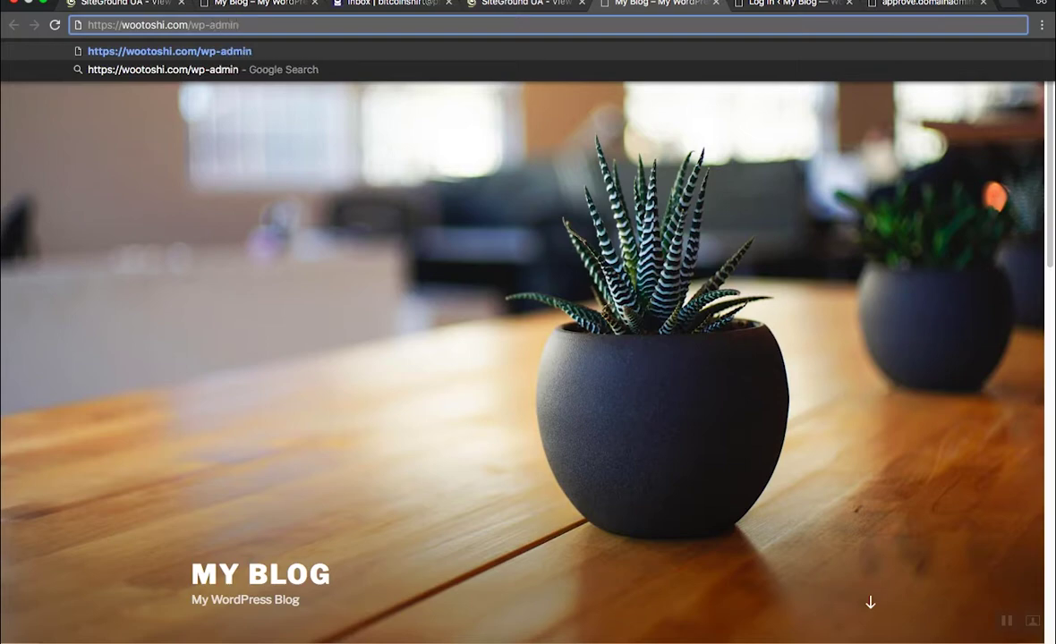
key("Return")
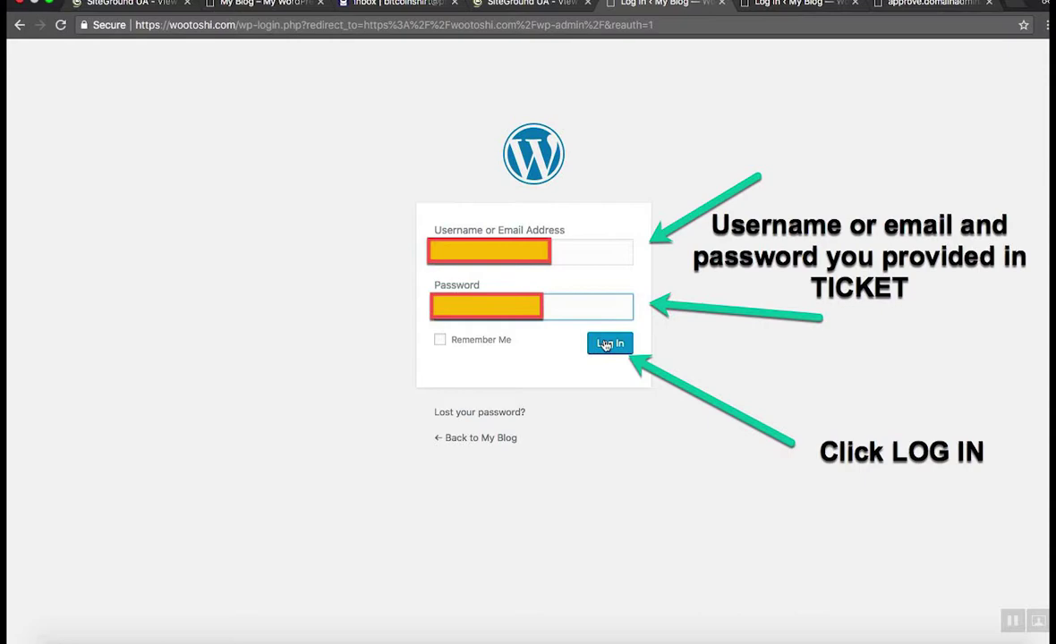
Step: Log in with the provided credentials and dismiss the Personal Data and Privacy notice
left_click(608, 343)
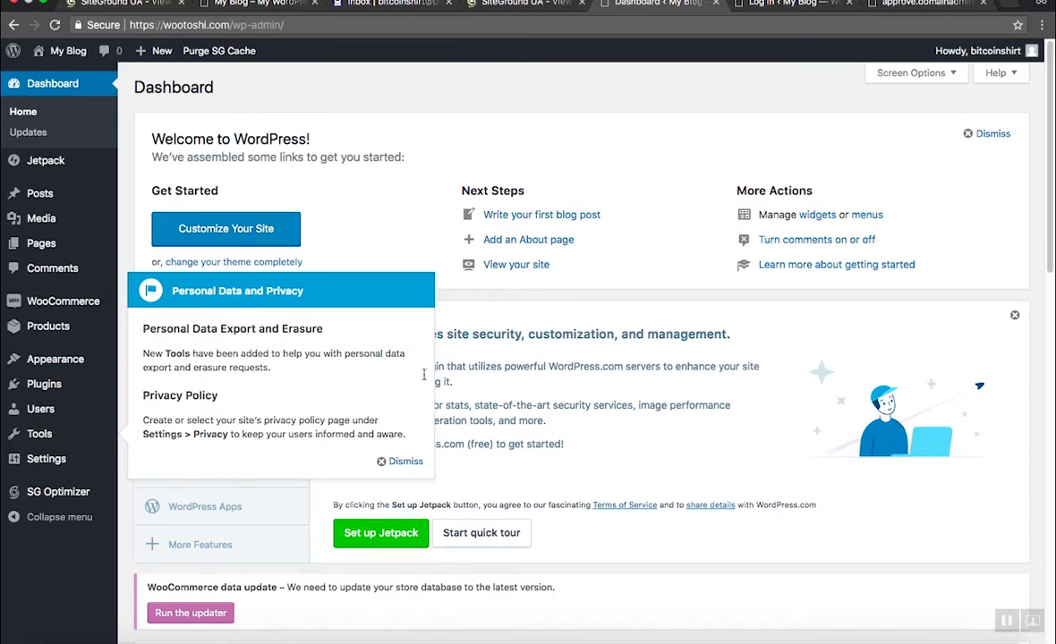
scroll(439, 293, "down", 2)
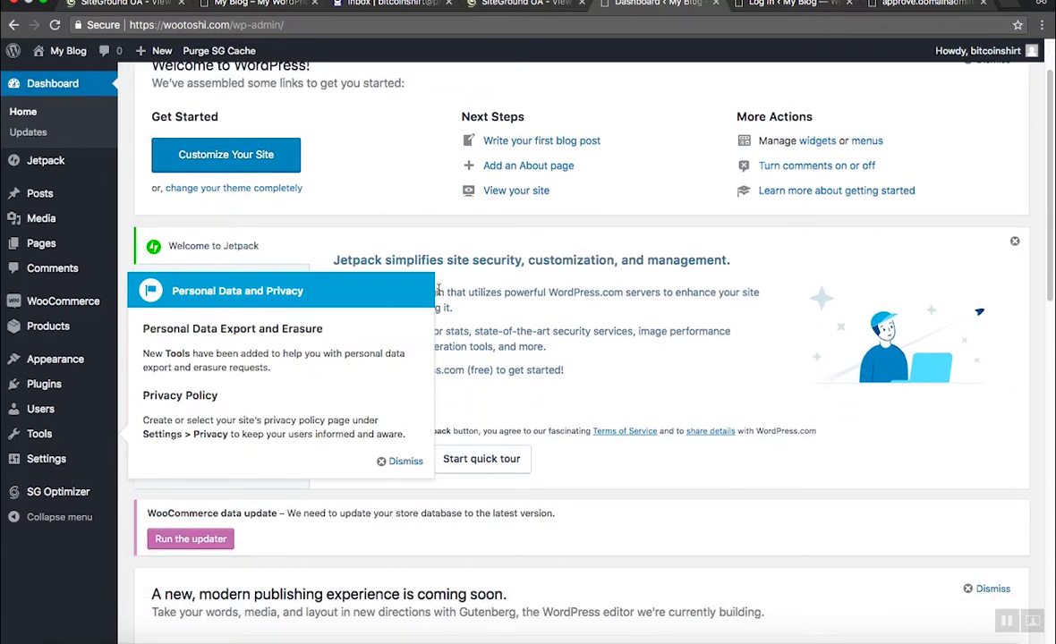
left_click(405, 461)
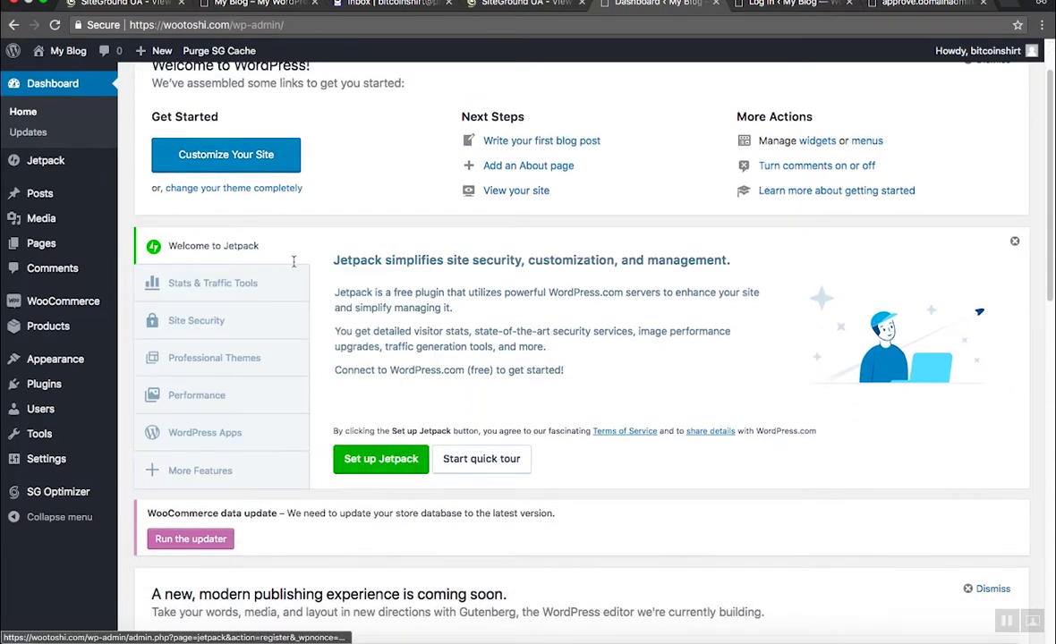
scroll(268, 242, "up", 2)
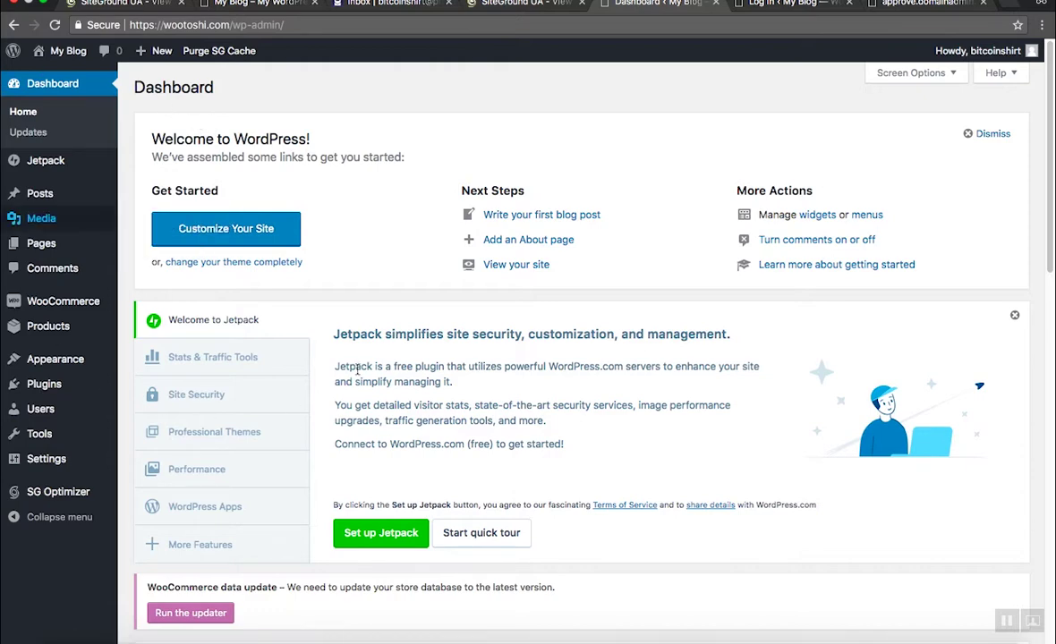
scroll(357, 369, "down", 5)
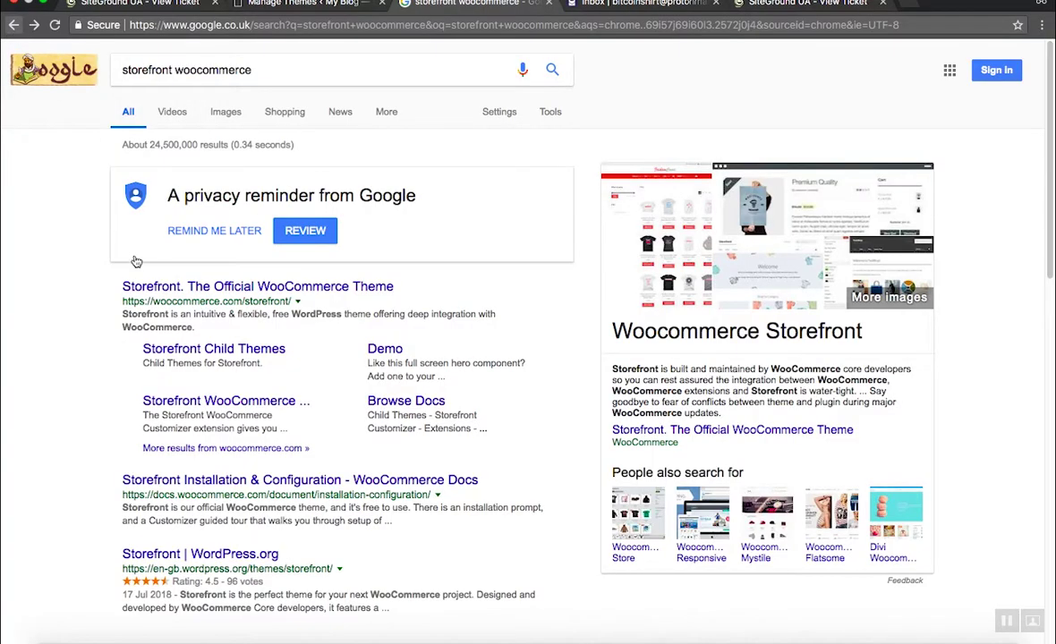
Step: Open the 'Storefront | WordPress.org' result and select the Storefront theme name
scroll(135, 260, "down", 1)
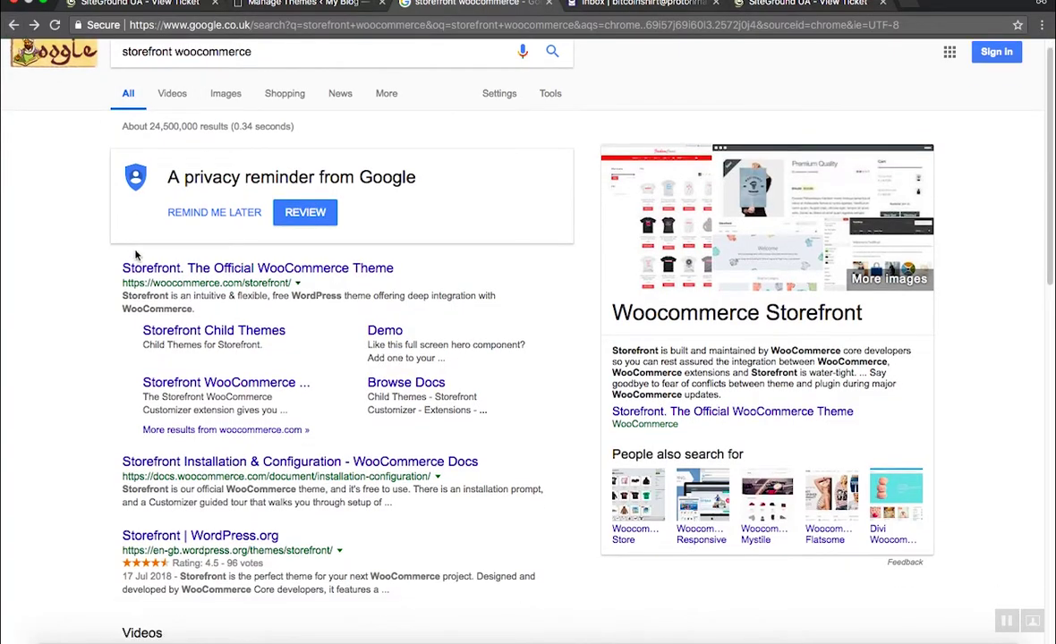
left_click(193, 536)
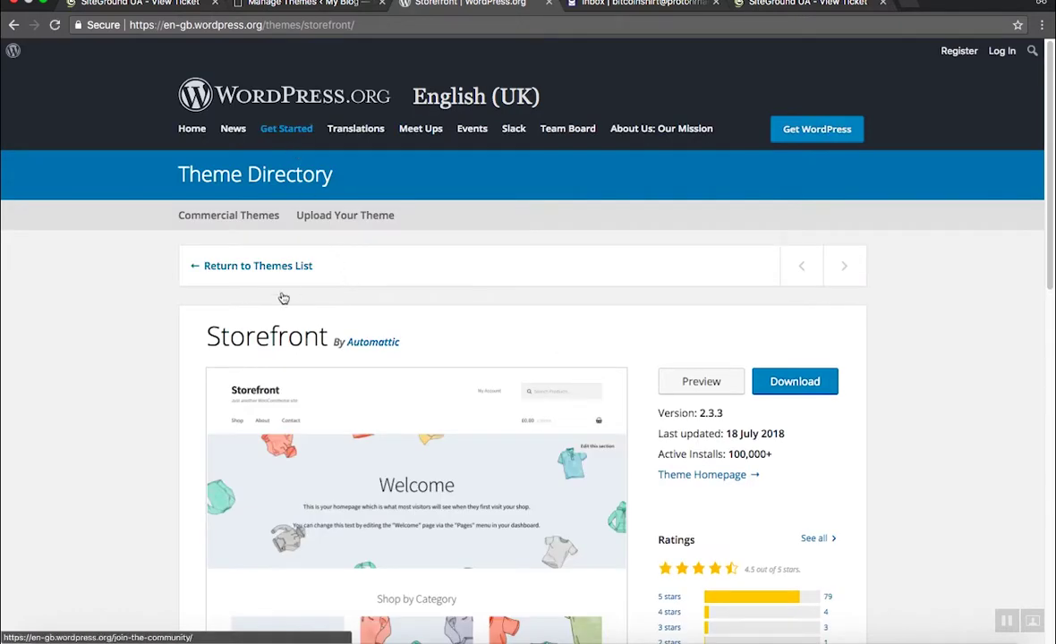
double_click(264, 338)
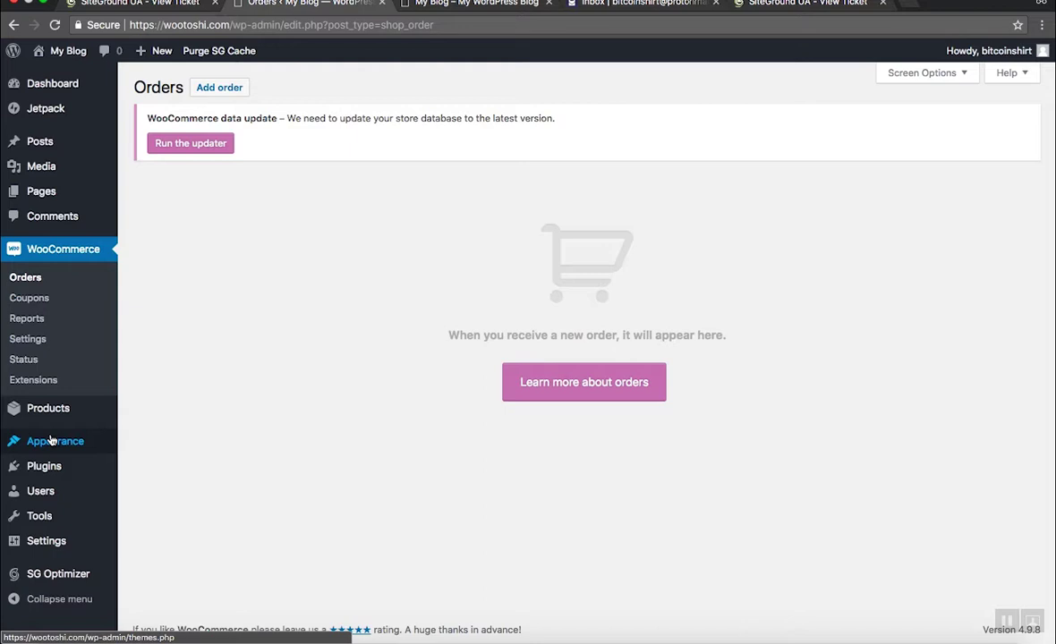
Step: Go to Appearance > Themes and choose Add New to browse installable themes
mouse_move(51, 439)
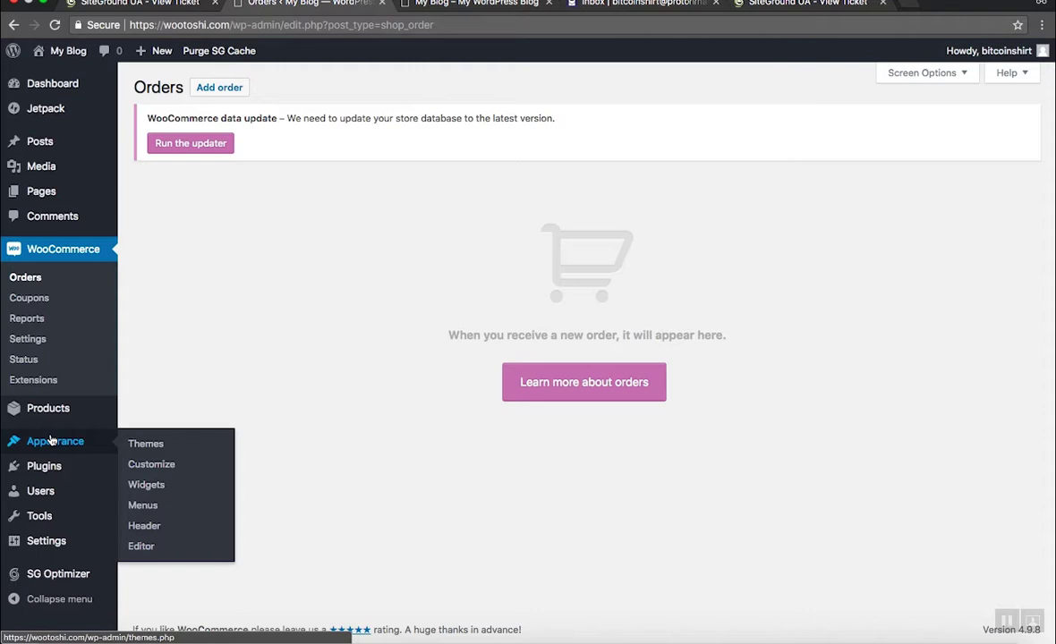
left_click(143, 444)
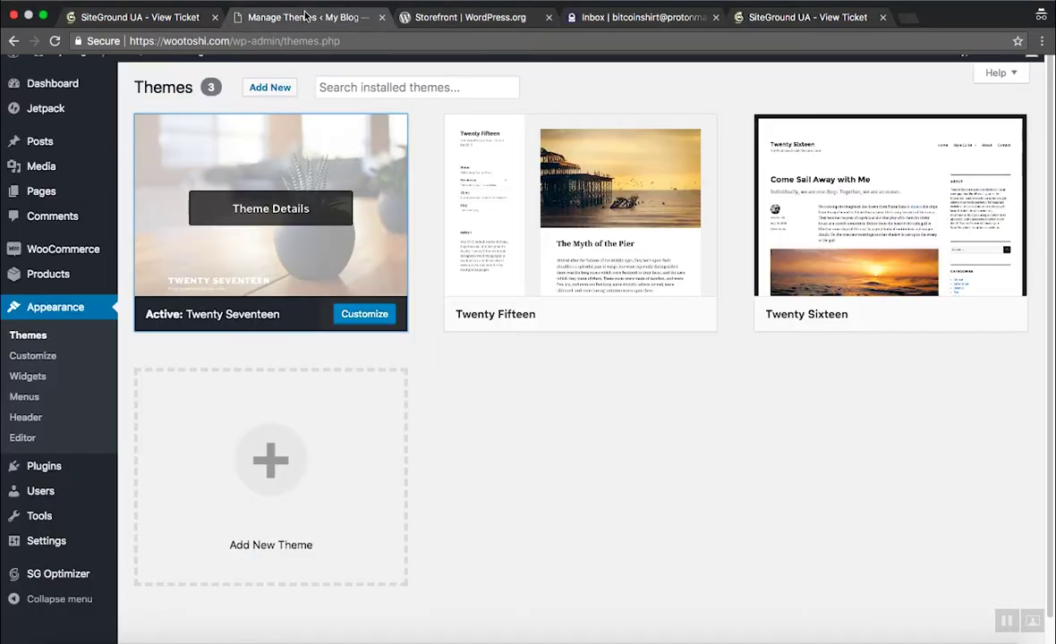
left_click(270, 87)
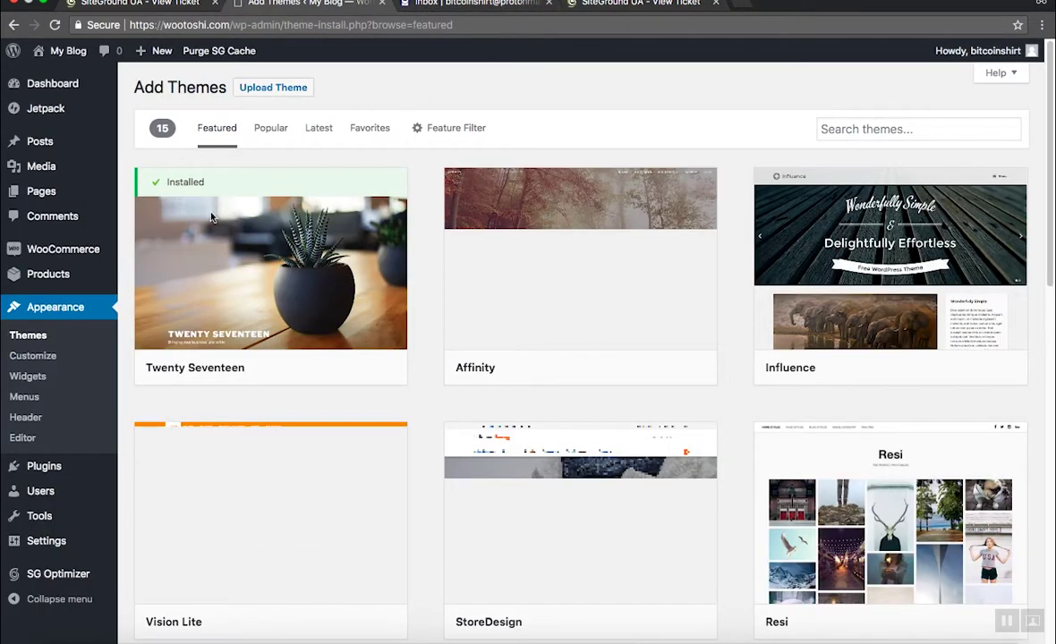
Step: Search themes for 'storefront', install the Storefront theme, then activate it
scroll(62, 311, "down", 1)
scroll(62, 310, "up", 1)
left_click(912, 129)
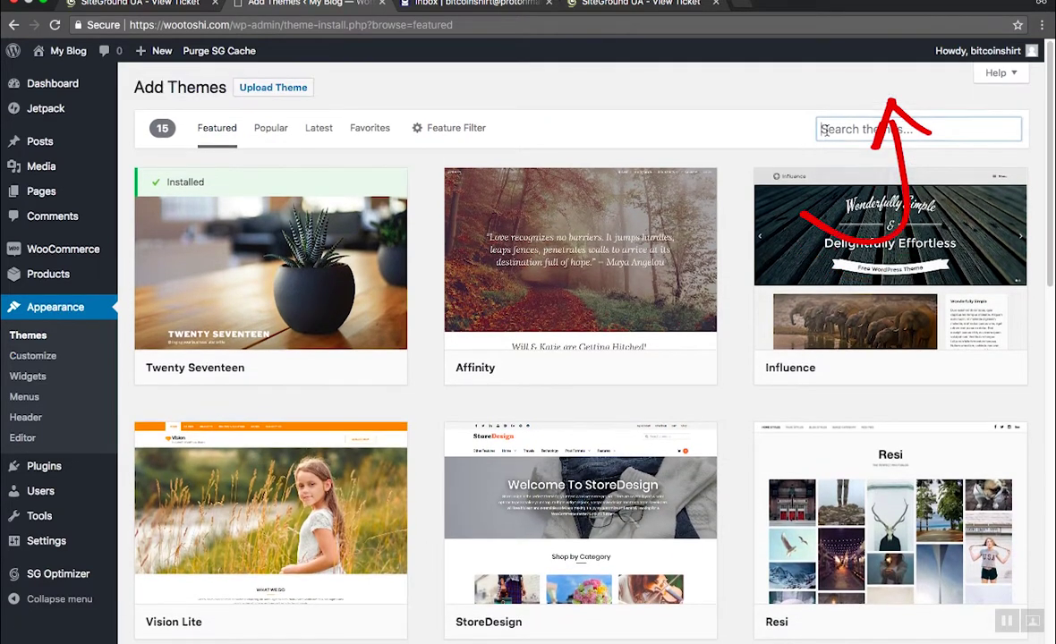
type("storefront")
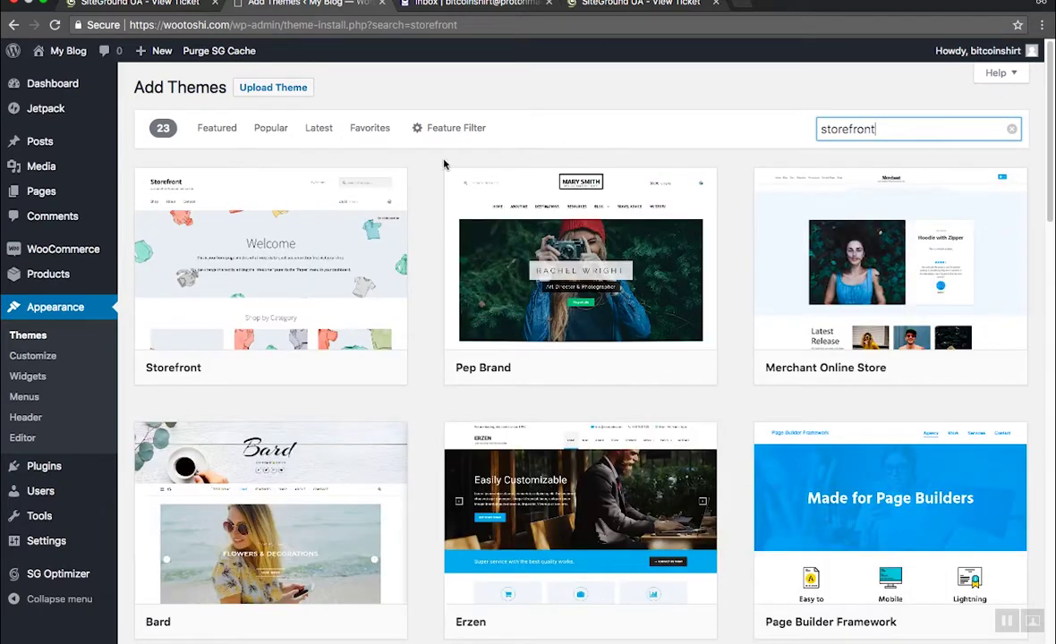
mouse_move(308, 226)
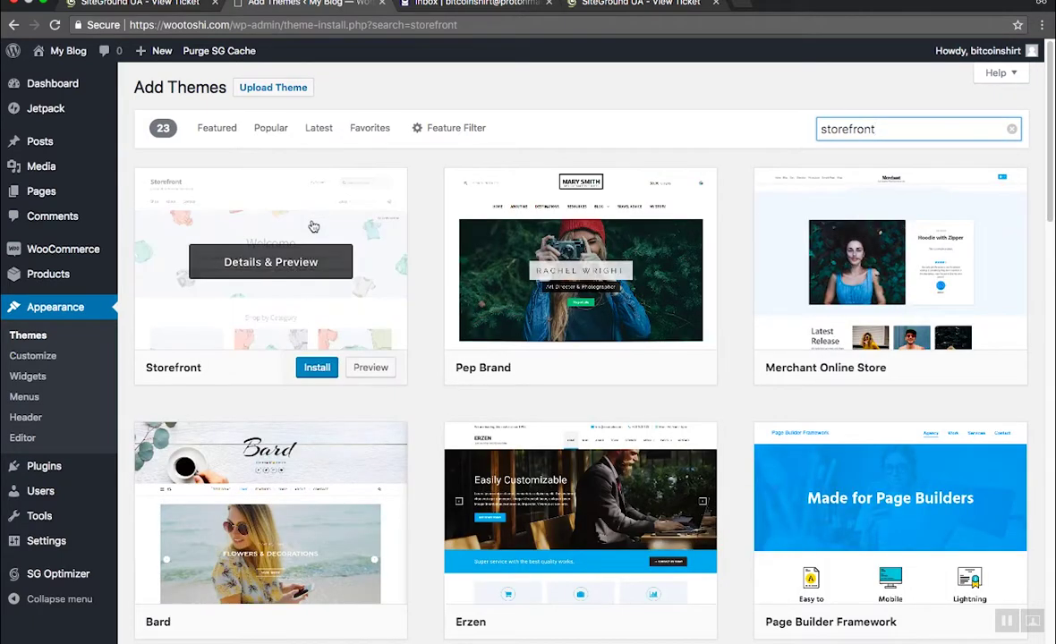
left_click(318, 368)
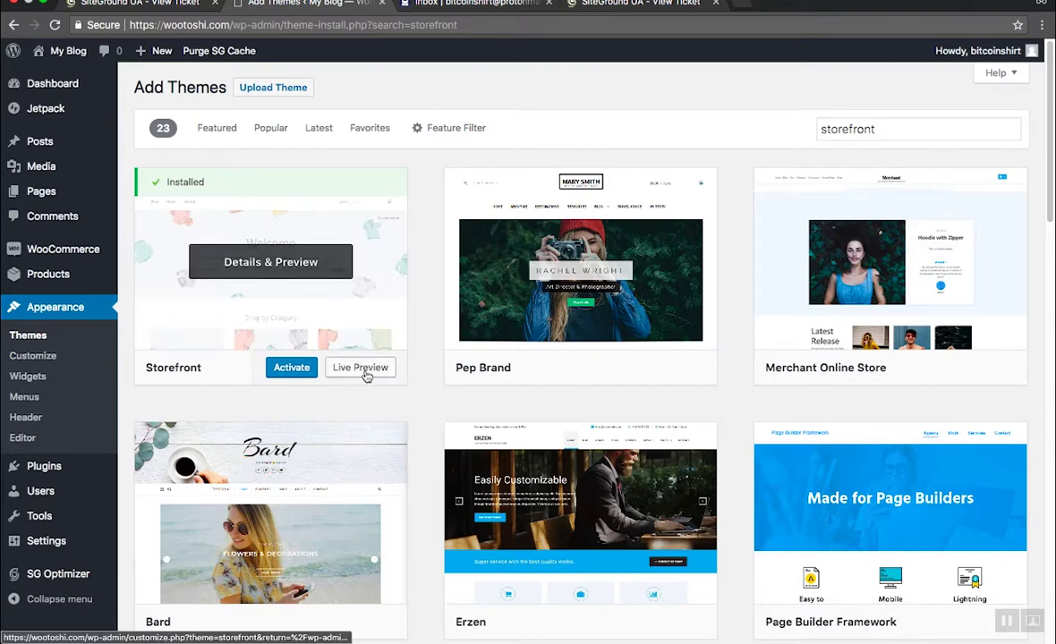
left_click(288, 376)
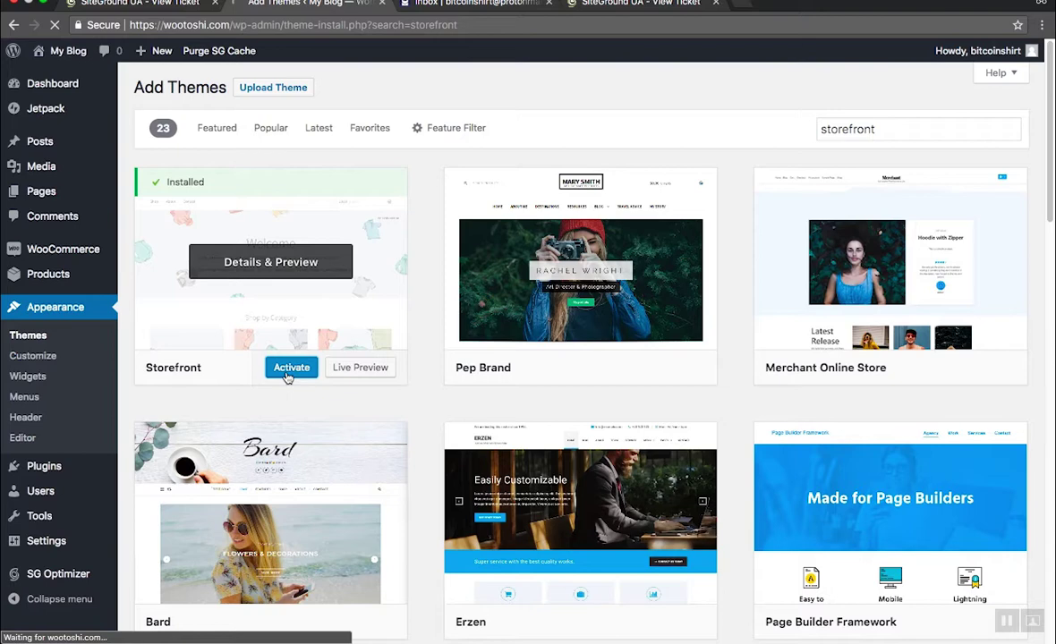
Step: Use My Blog > Visit Site in the admin bar to view the live Storefront homepage
mouse_move(71, 51)
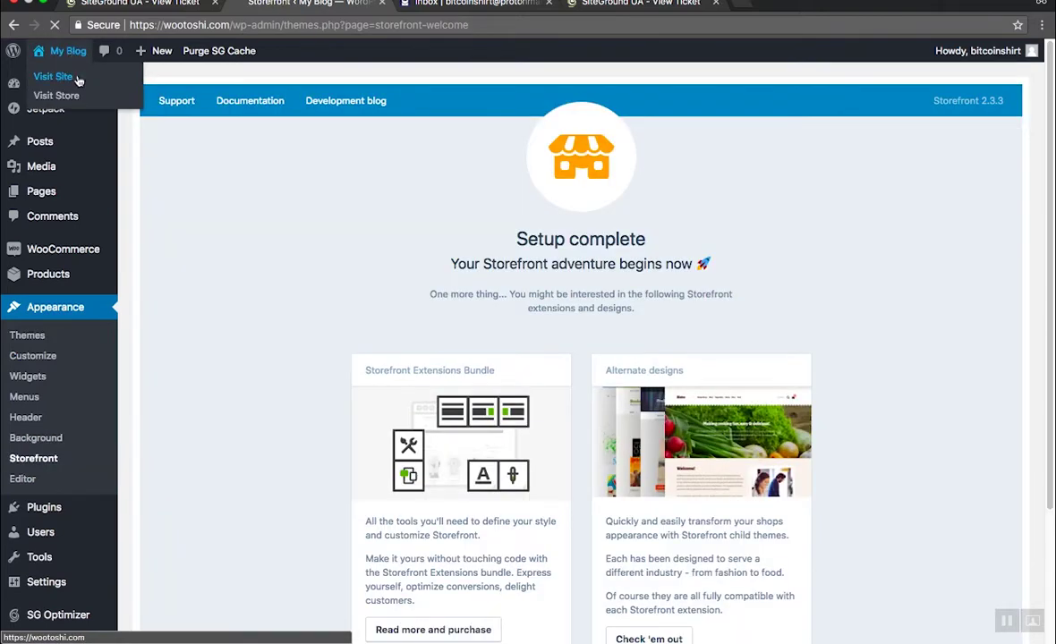
left_click(77, 78)
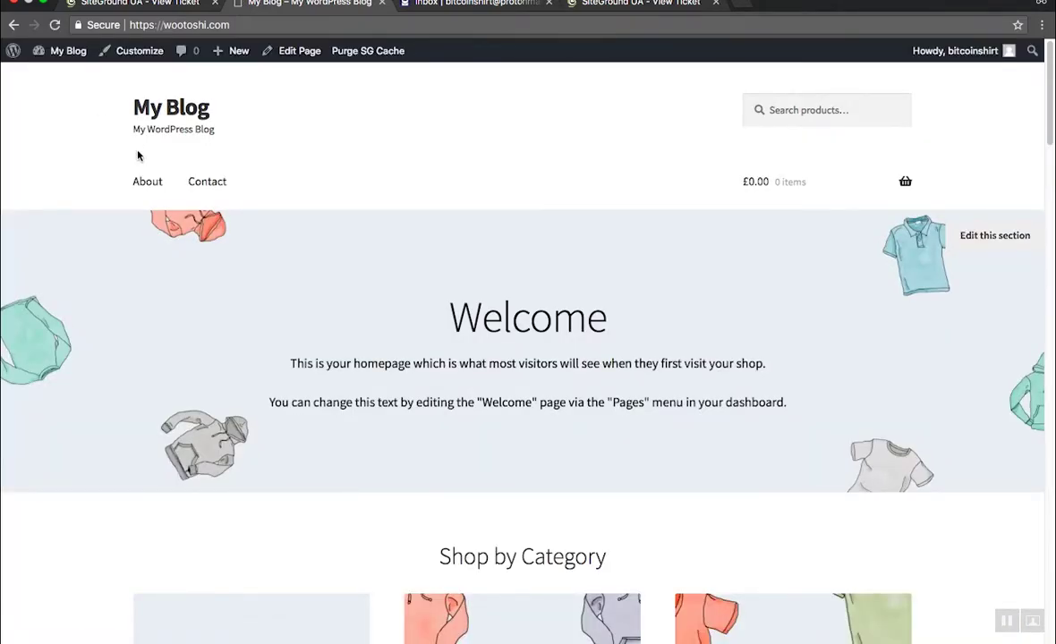
scroll(141, 159, "down", 12)
scroll(144, 162, "down", 15)
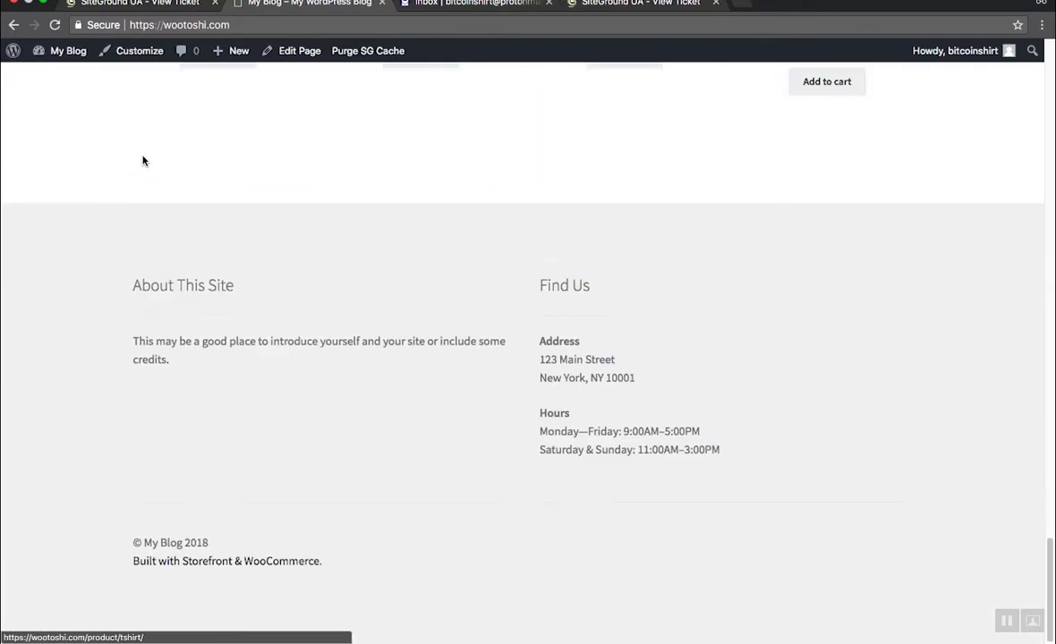
scroll(141, 160, "up", 15)
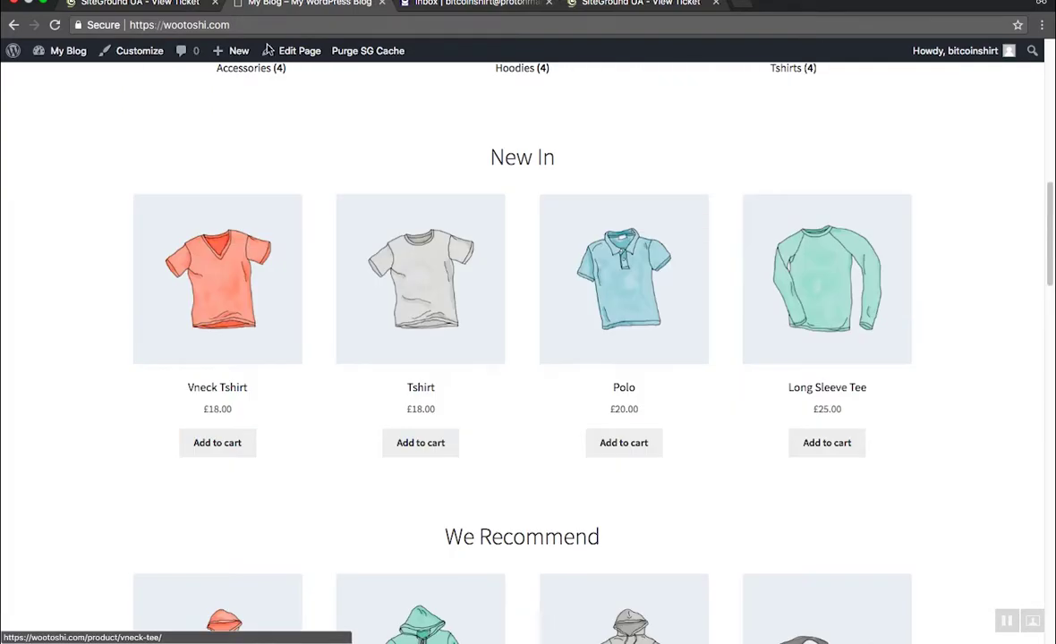
key("super+l")
scroll(324, 118, "up", 6)
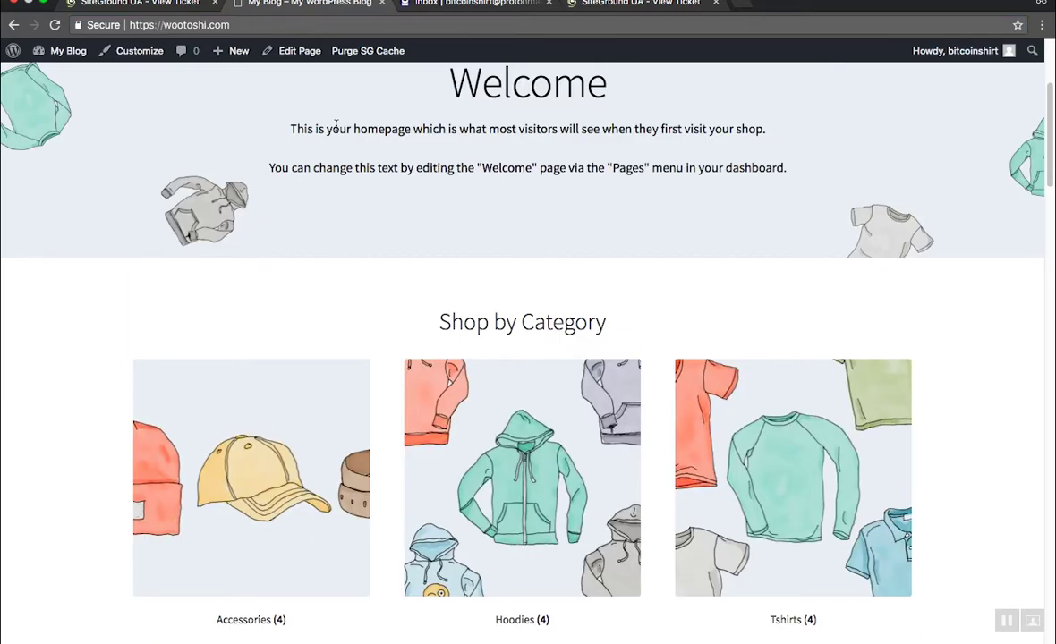
scroll(336, 127, "up", 3)
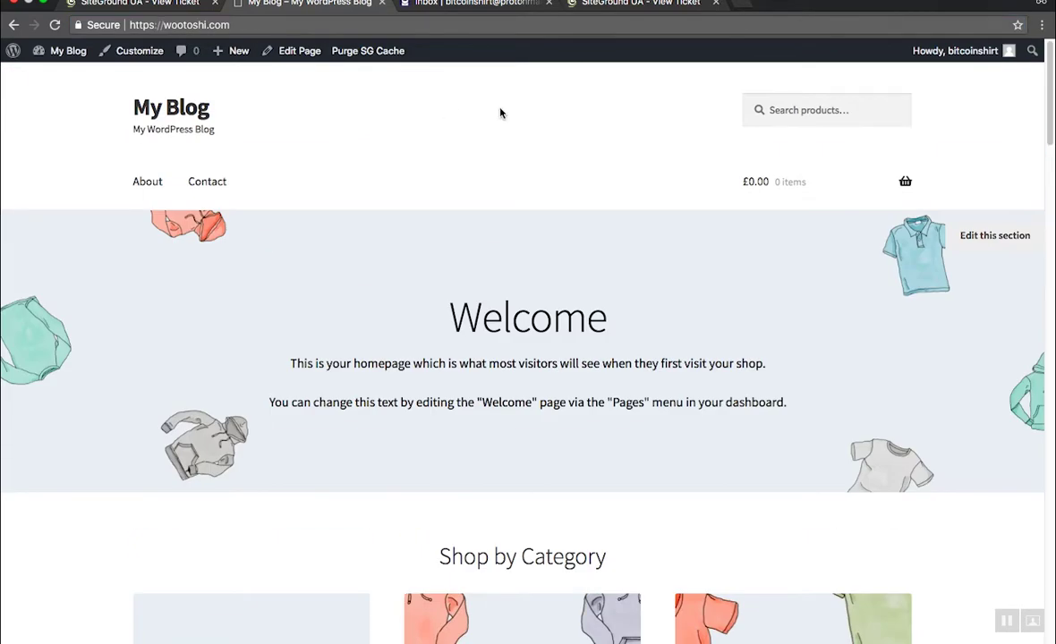
scroll(490, 184, "down", 8)
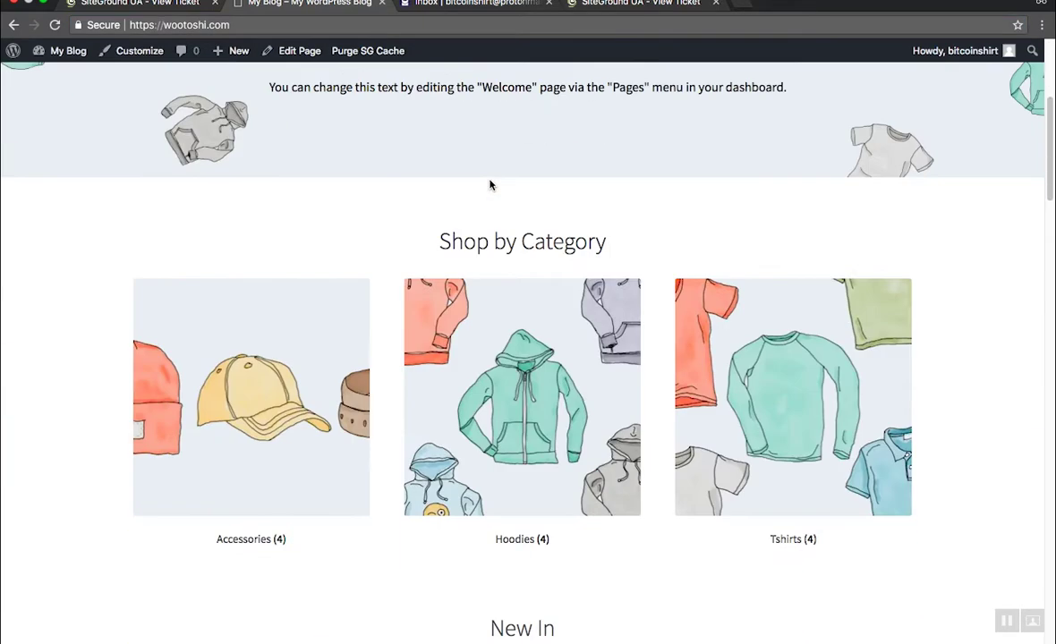
scroll(492, 157, "up", 5)
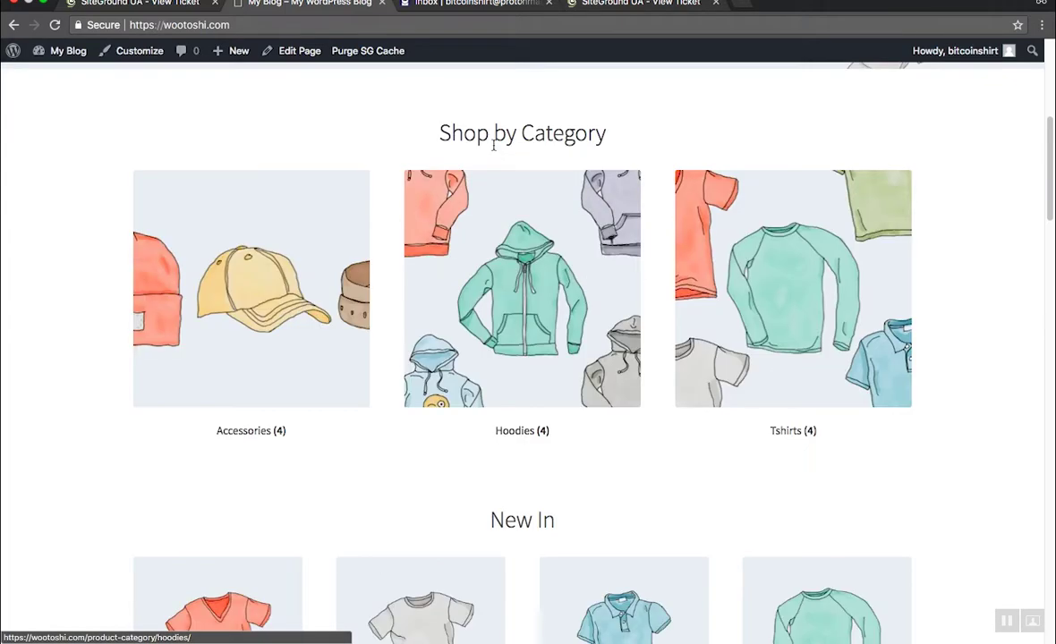
scroll(493, 147, "up", 3)
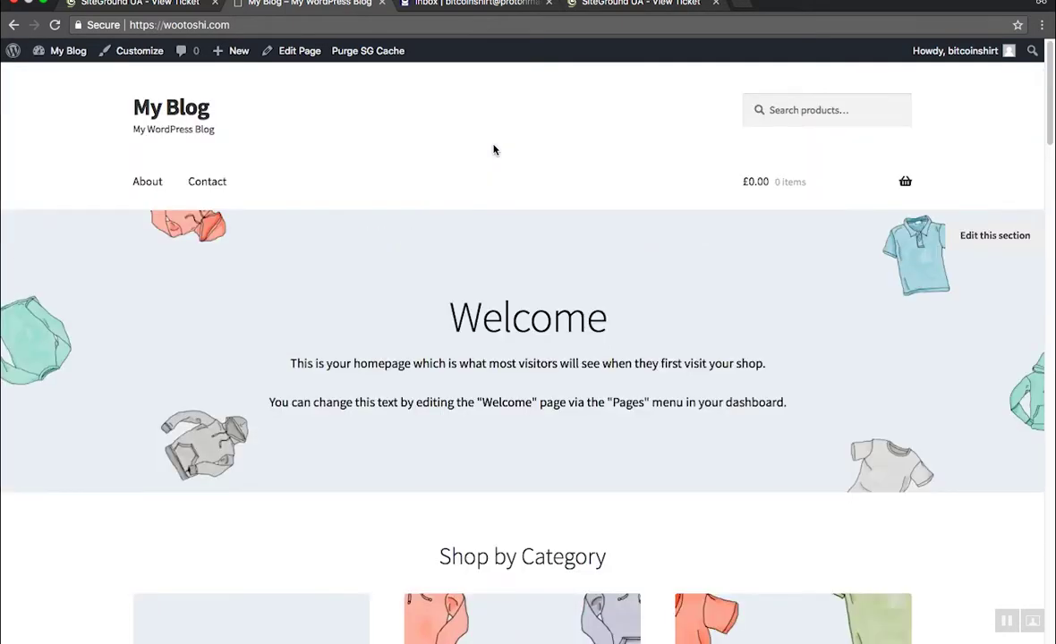